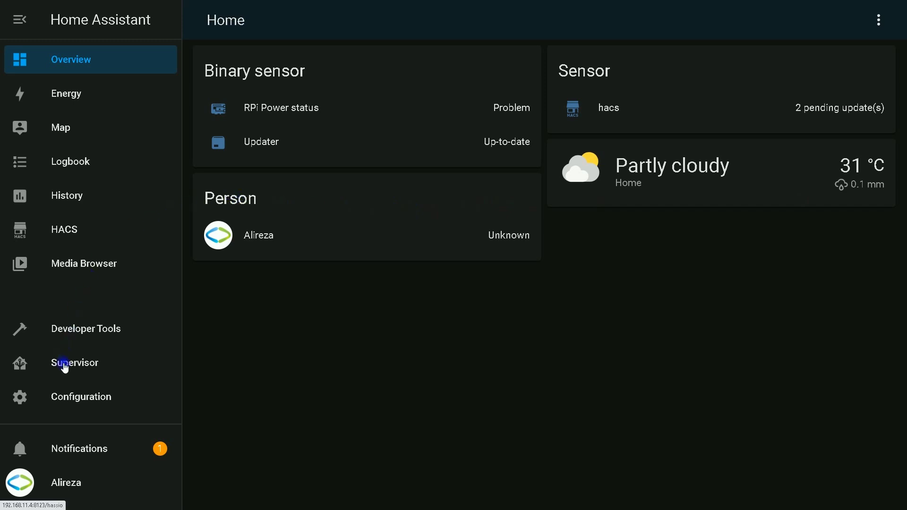
Step: From Supervisor, open the ESPHome add-on's web UI, which lists esp32 online and nodemcu offline
click(65, 368)
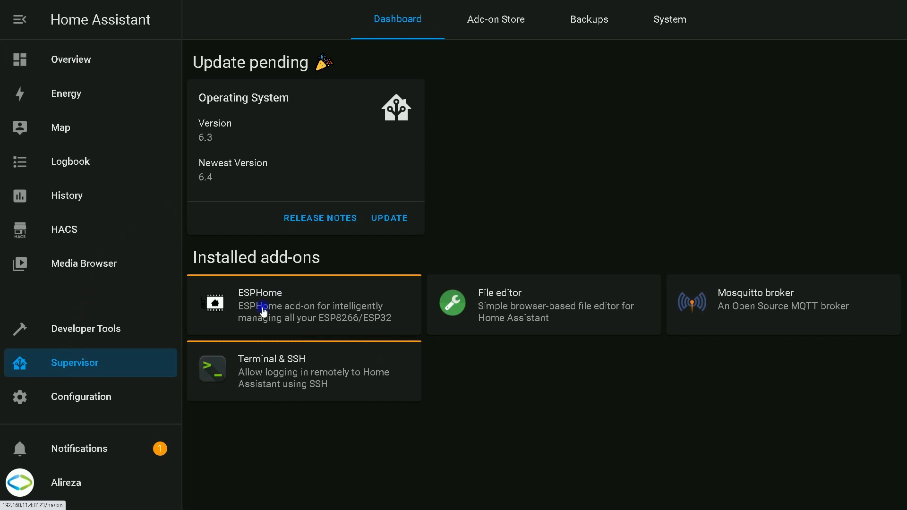
click(263, 312)
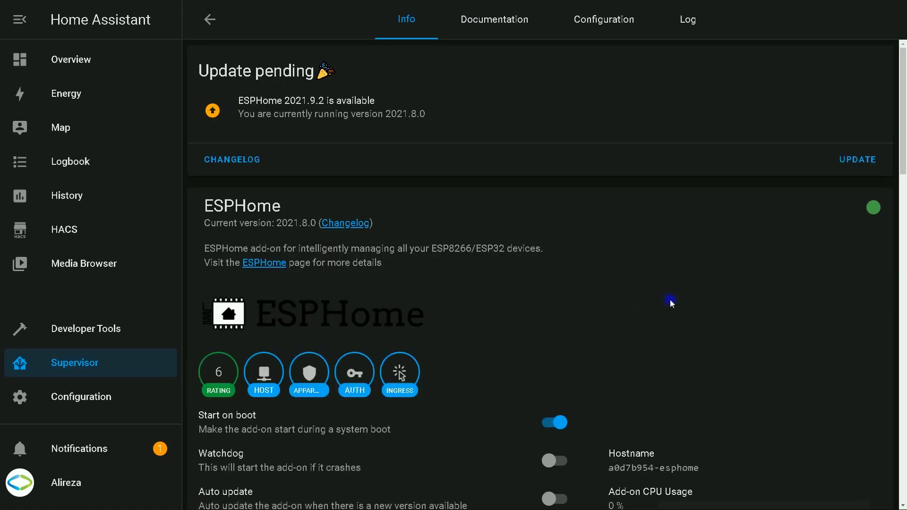
scroll(671, 304, down, 5)
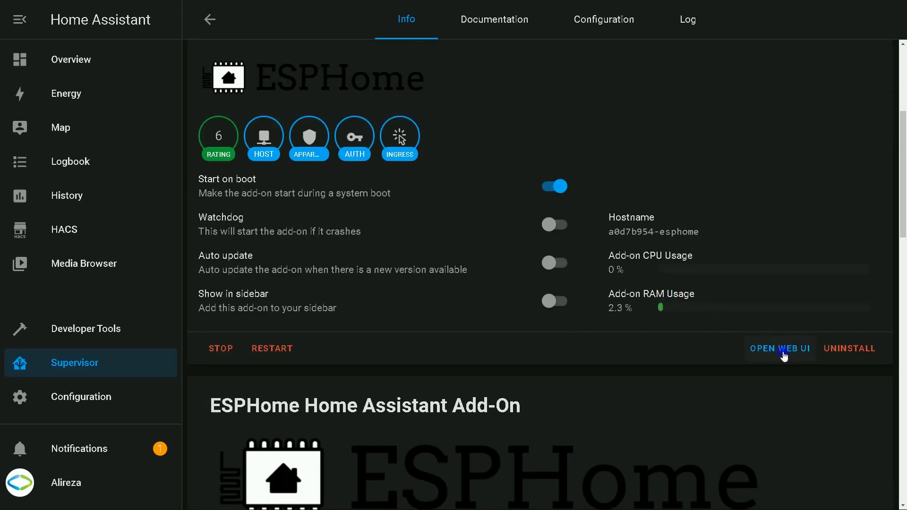
click(779, 350)
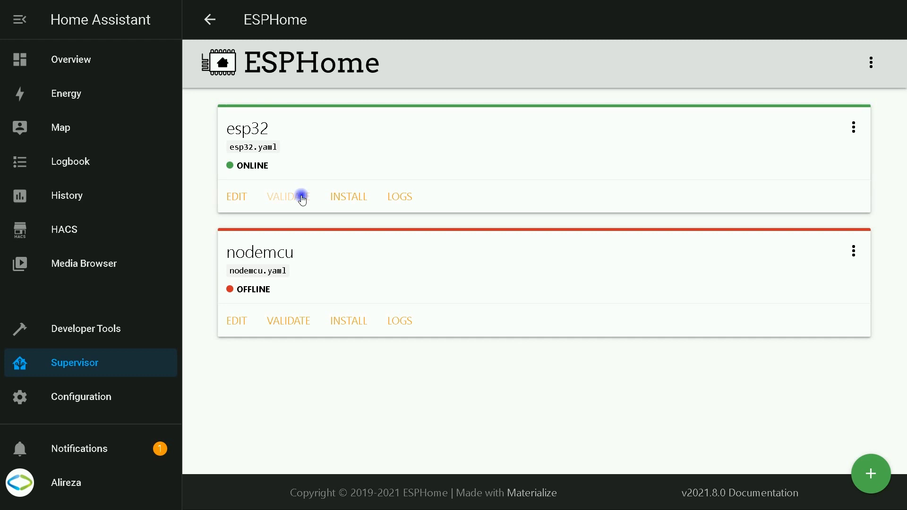
Step: Edit esp32.yaml, add blank lines at the end, and paste the motion sensor block at line 31
click(229, 198)
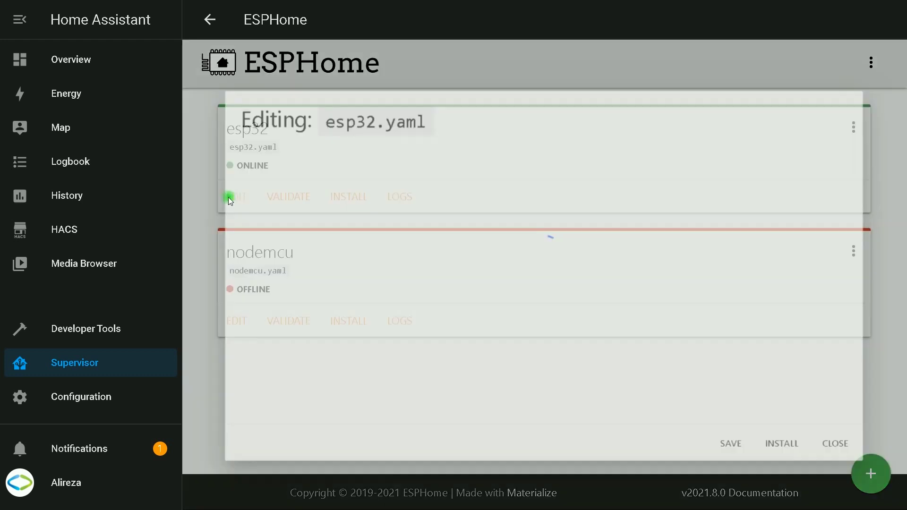
scroll(407, 203, down, 2)
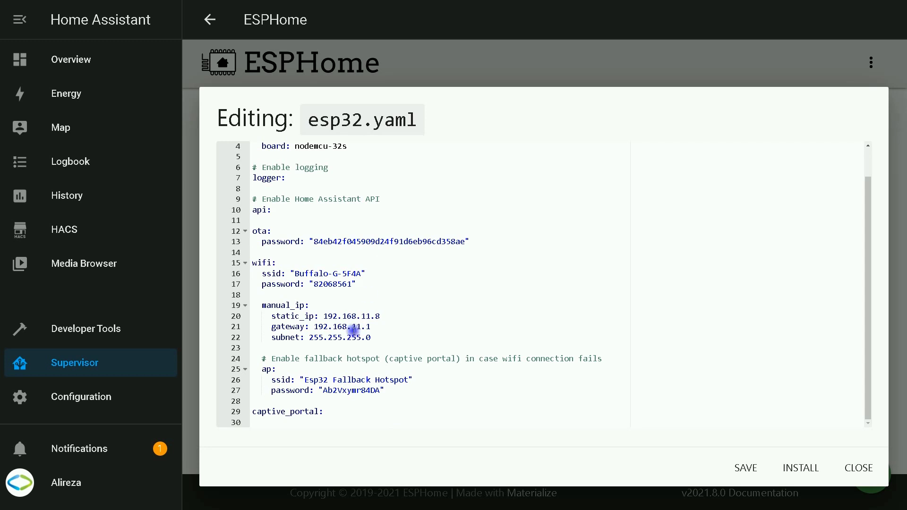
click(344, 419)
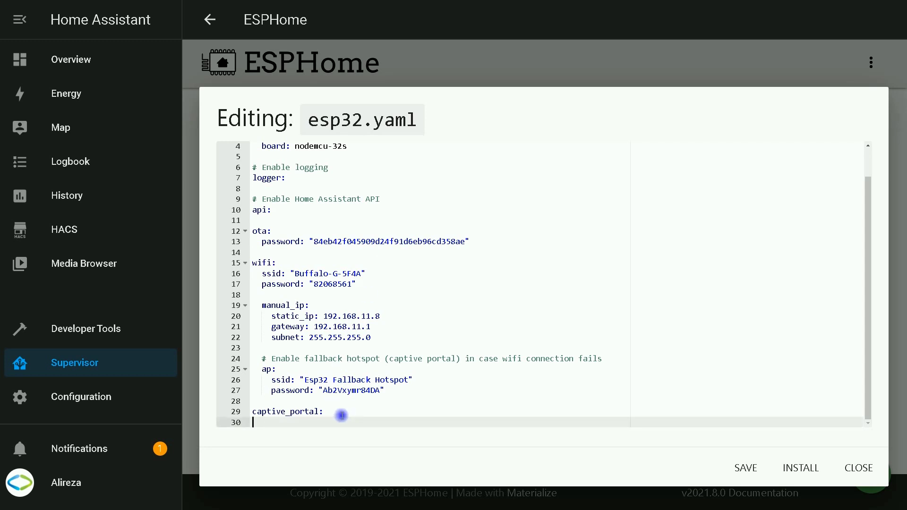
key(Return)
key(Return)
key(Return)
key(Return)
key(Return)
key(Return)
key(Return)
key(Return)
key(Return)
key(Return)
key(Return)
key(Return)
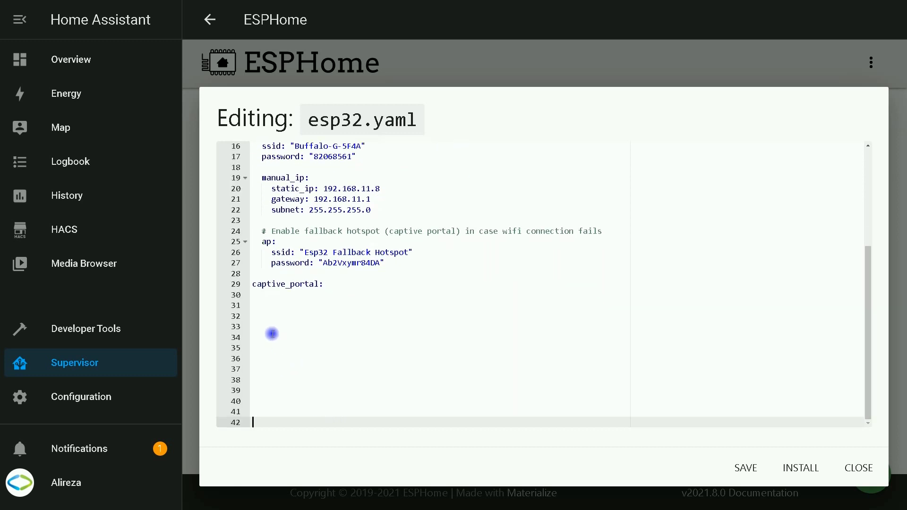
key(Return)
click(257, 298)
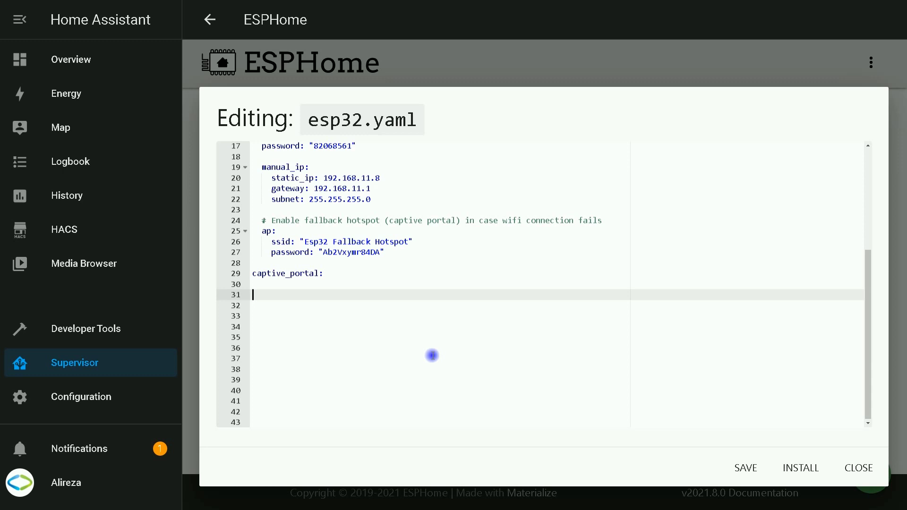
text(binary_sensor:   - platform: gpio     pin: 4     name: "Motion Sensor"     device_class: motion)
Step: Walk through the block's fields: binary_sensor, gpio platform, pin 4, name Motion Sensor, device_class motion
click(290, 379)
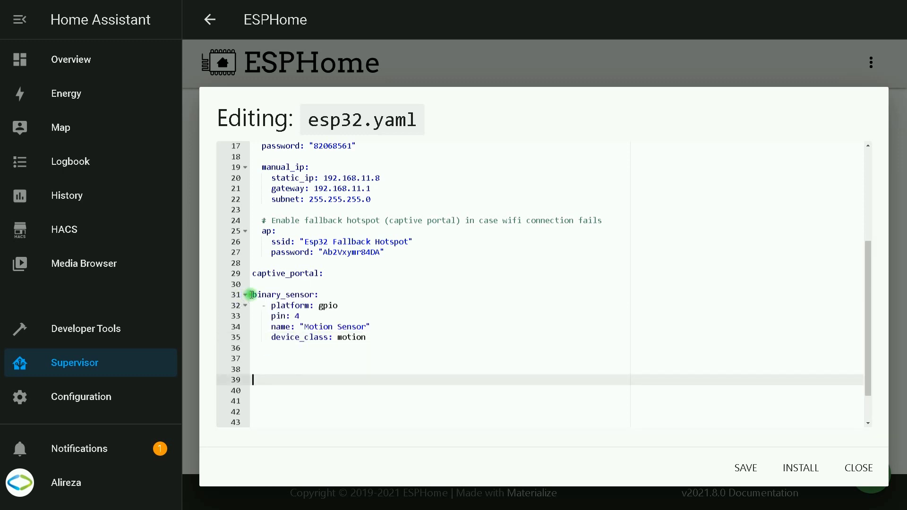
drag(251, 295, 316, 294)
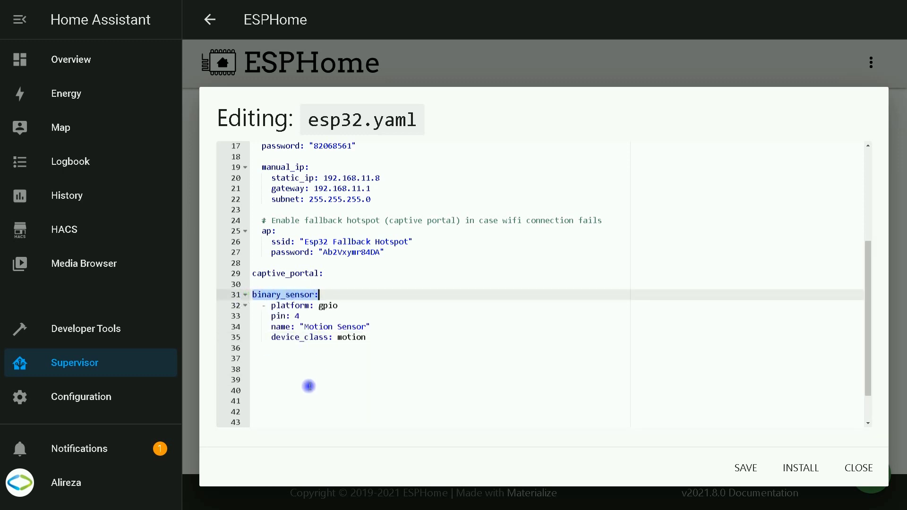
drag(317, 306, 339, 305)
click(301, 317)
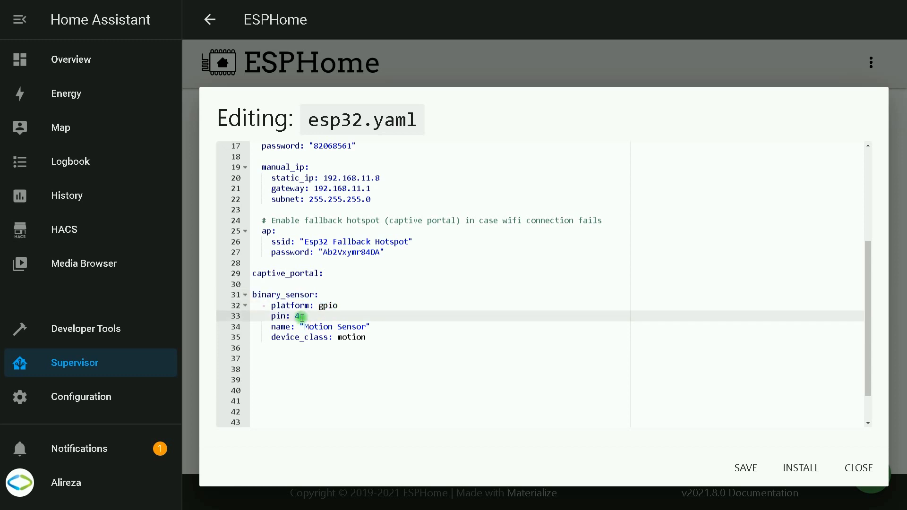
double_click(299, 316)
key(Right)
drag(304, 326, 366, 327)
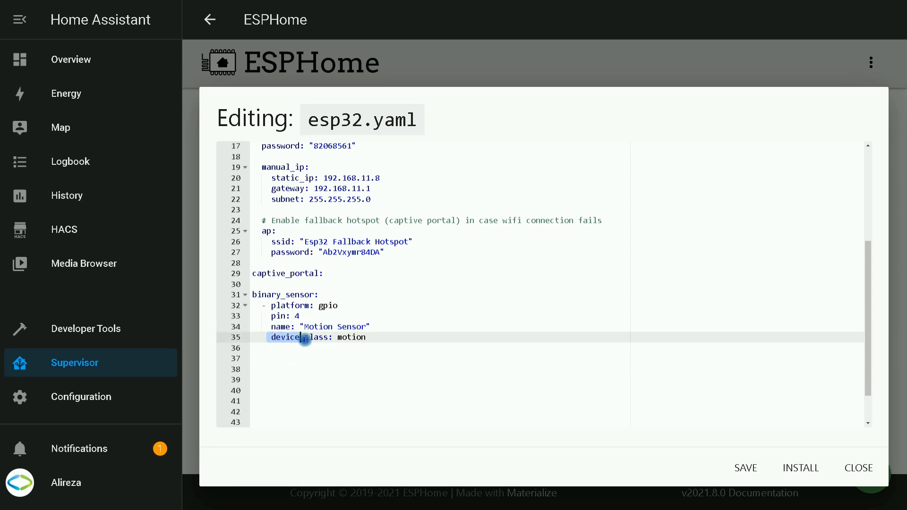
drag(318, 339, 388, 339)
click(338, 356)
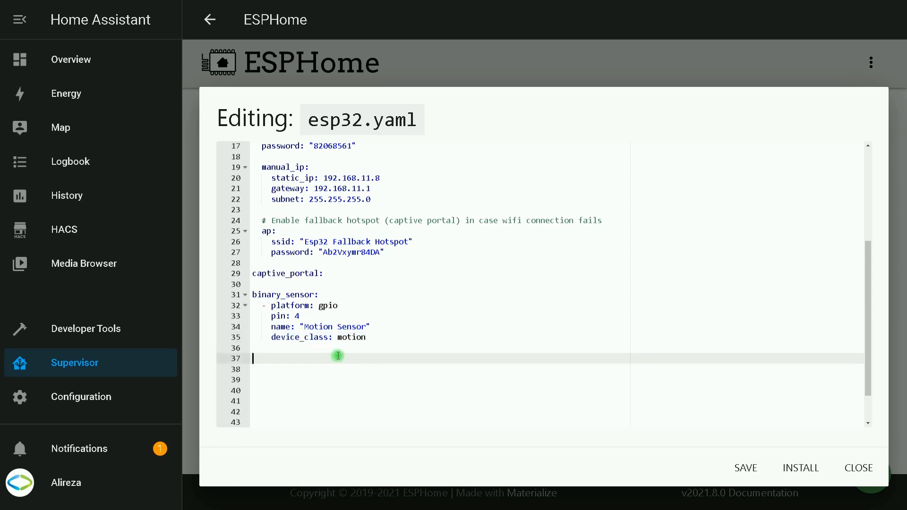
drag(255, 338, 384, 335)
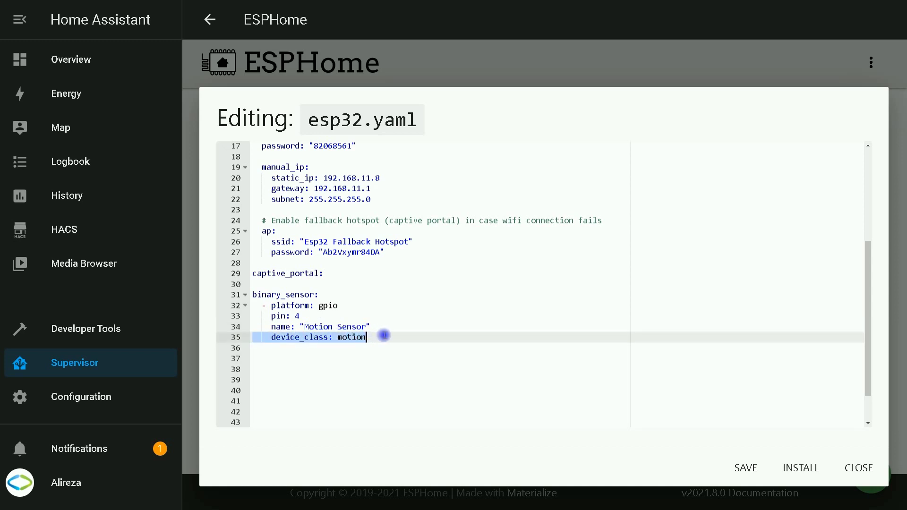
click(269, 359)
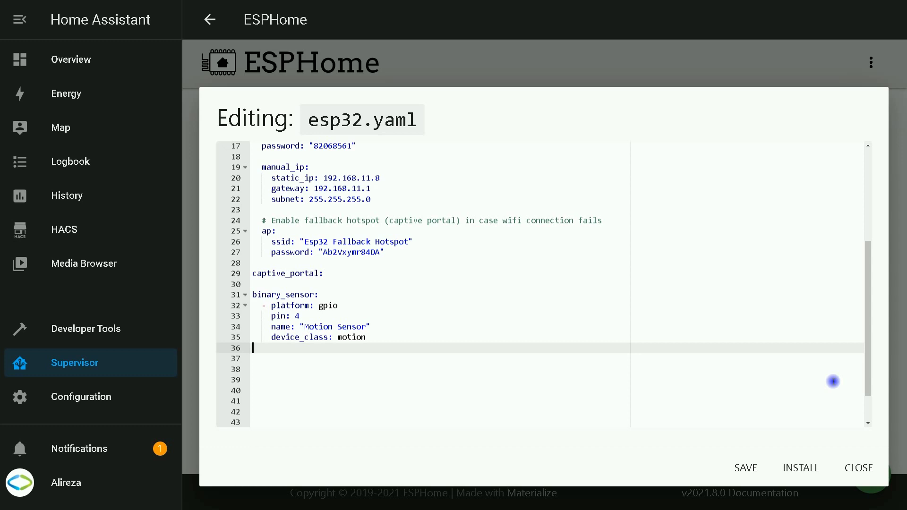
Step: Insert empty lines below the motion sensor block at line 36
key(Return)
key(Return)
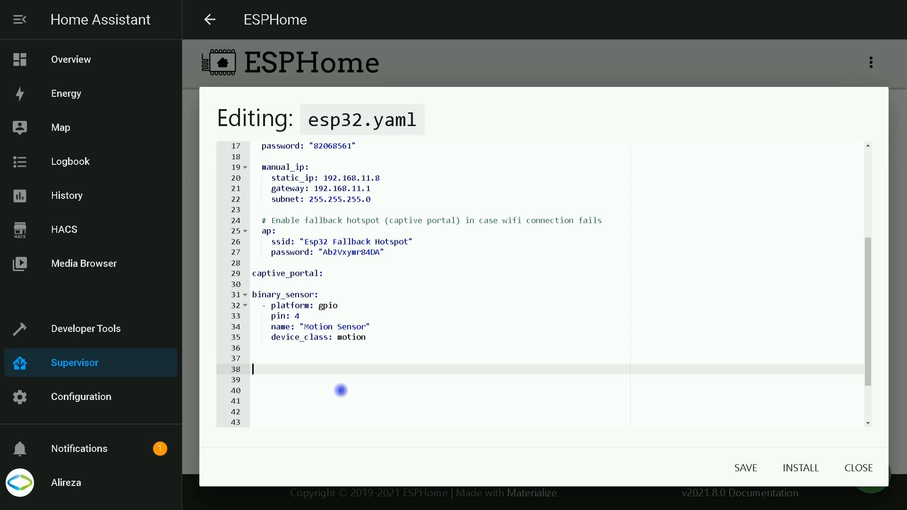
Step: Paste the gpio switch block at line 38, pointing out the switch heading and pin 16
text(switch:   - platform: gpio     pin: 16     name: "Relay 1"     id: relay_1)
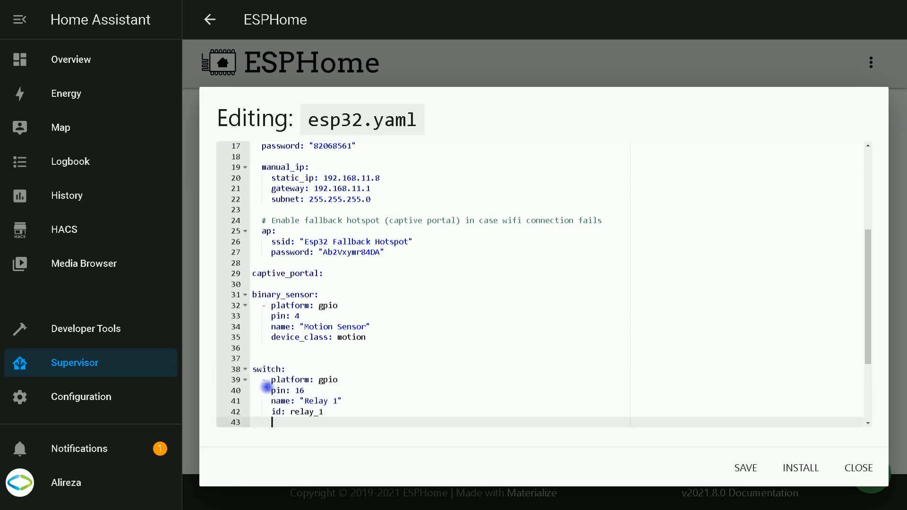
drag(252, 369, 296, 370)
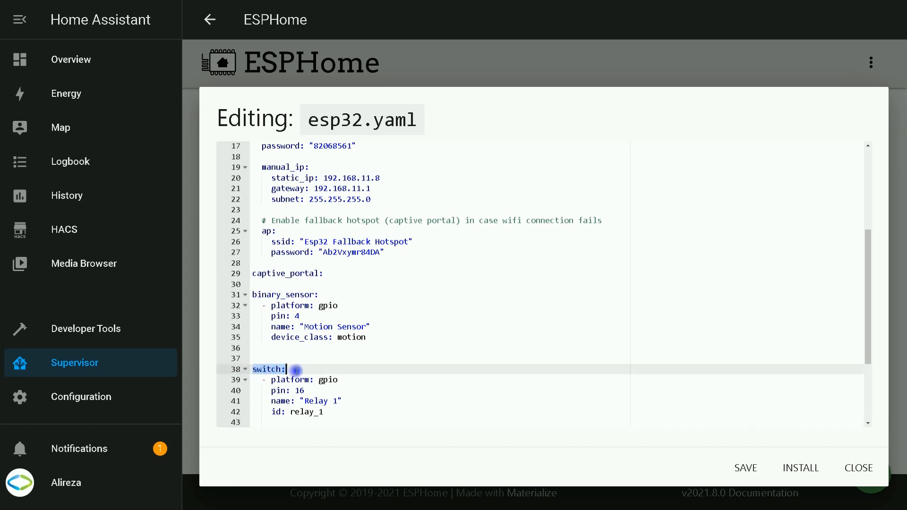
click(304, 391)
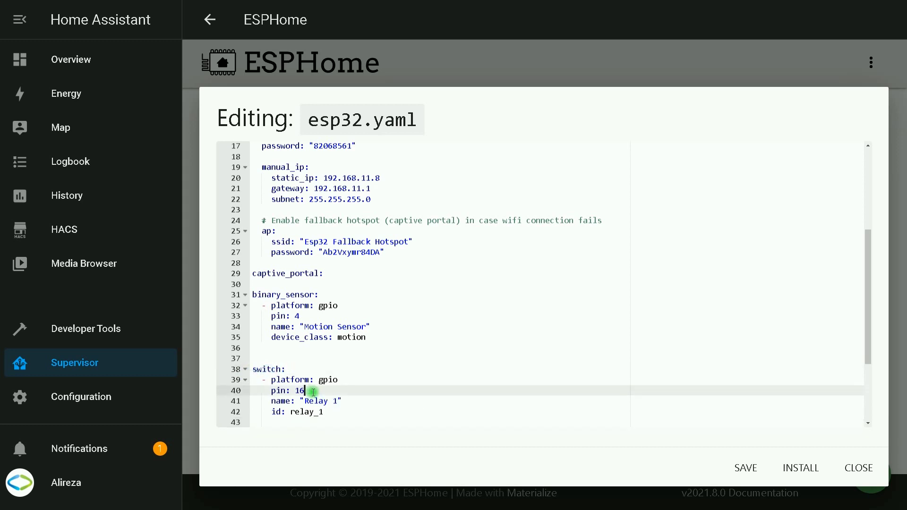
double_click(302, 391)
Step: Highlight the relay's name 'Relay 1' and its id relay_1 to explain them
click(306, 401)
drag(306, 401, 339, 401)
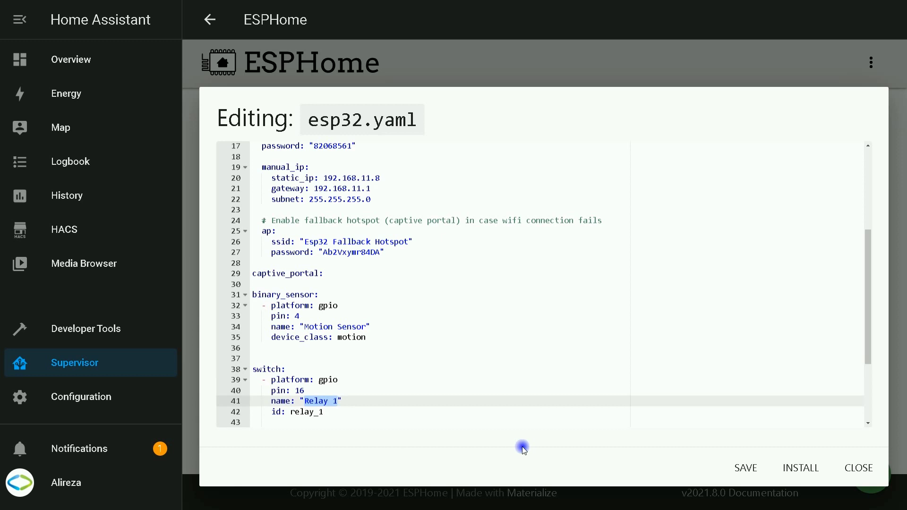
click(261, 423)
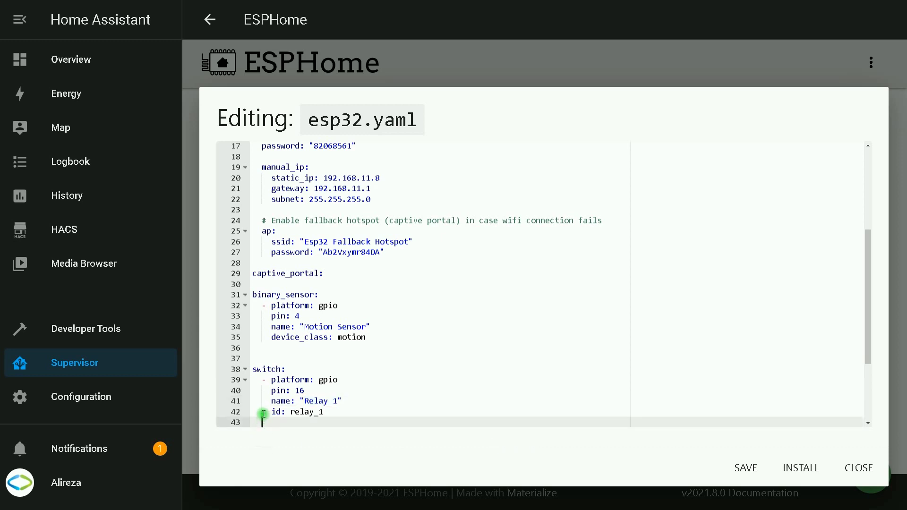
drag(263, 413, 363, 413)
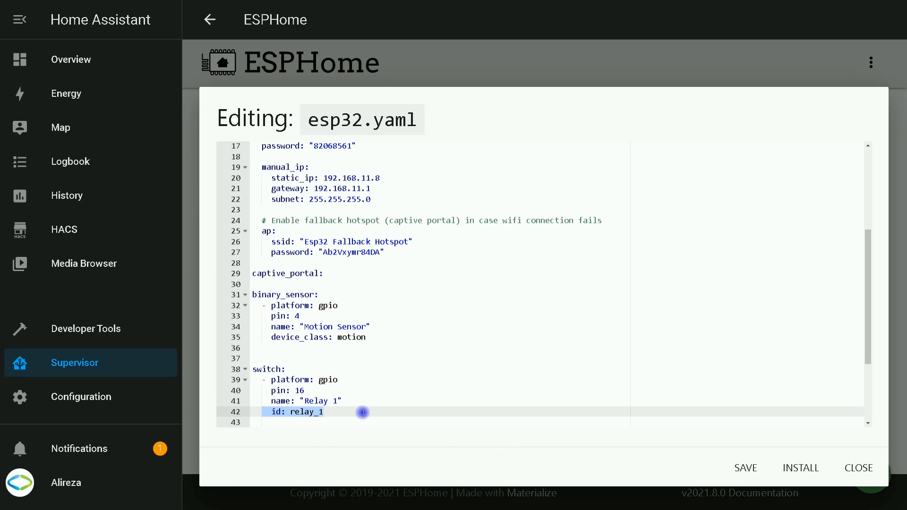
click(297, 426)
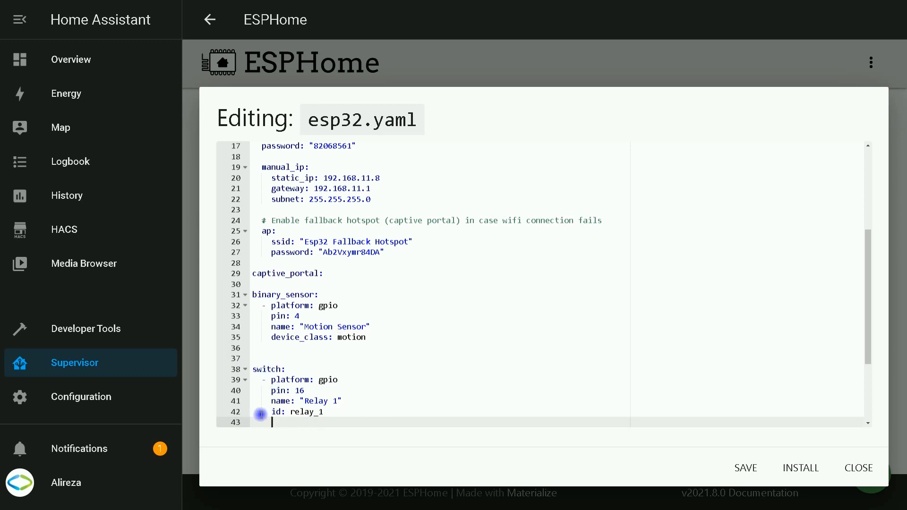
drag(260, 414, 334, 411)
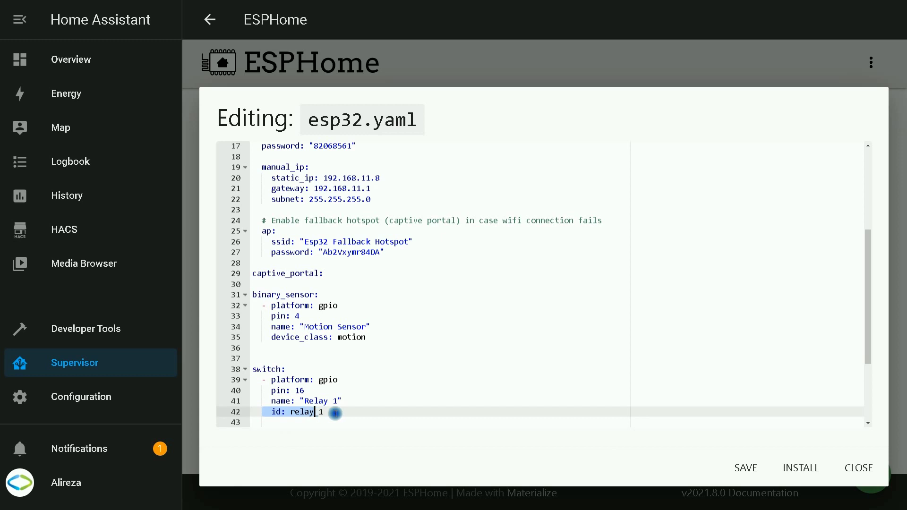
click(284, 428)
click(268, 414)
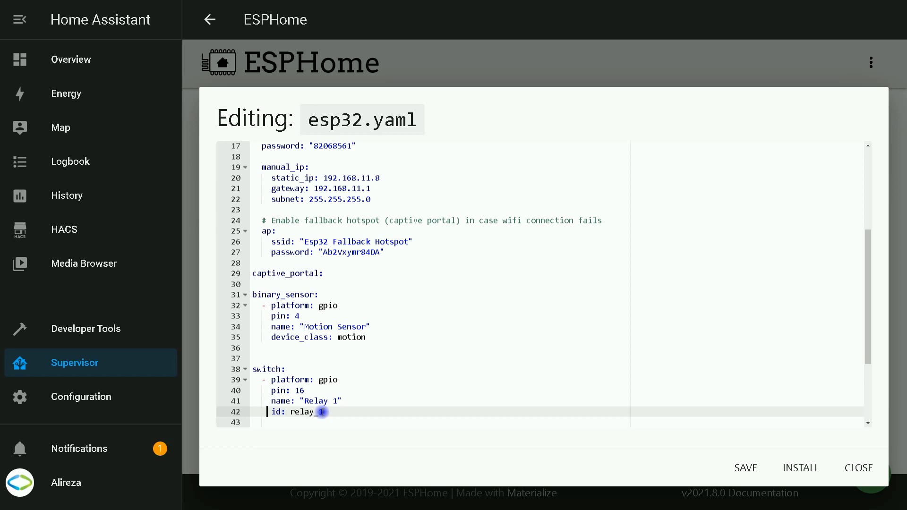
click(287, 341)
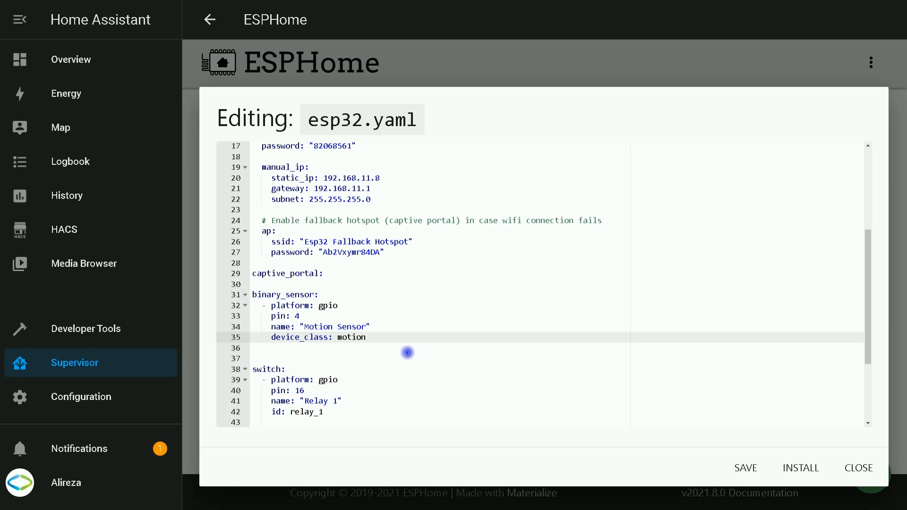
key(Return)
key(Return)
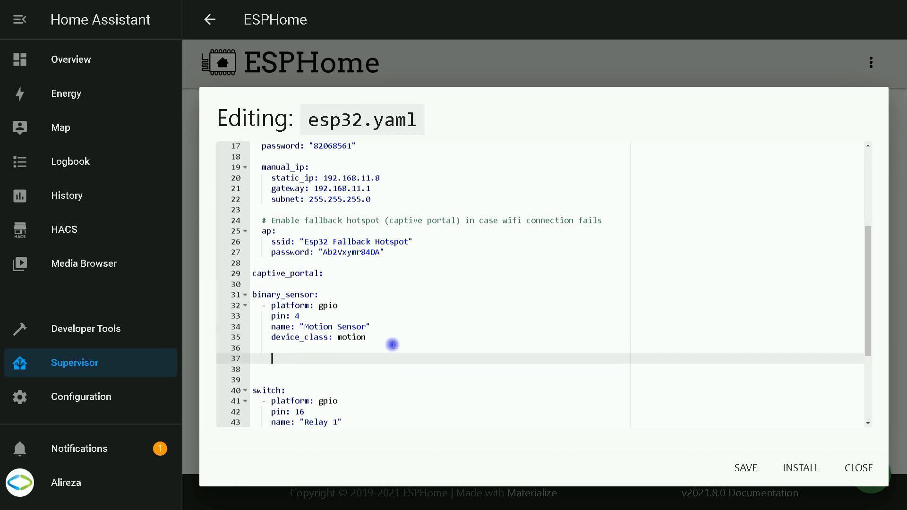
text(on_press:       then:         - switch.turn_on: relay_1      on_release:       then:         - switch.turn_off: relay_1)
scroll(393, 345, down, 1)
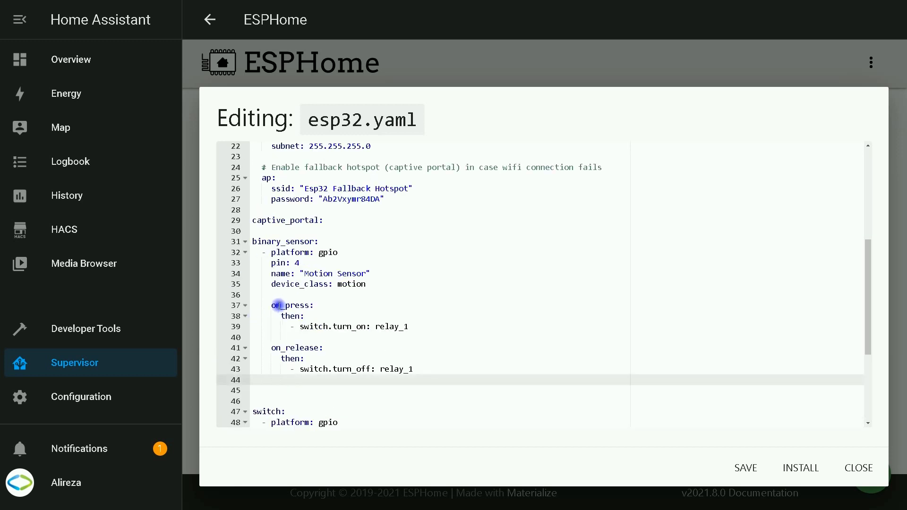
click(276, 305)
drag(268, 305, 438, 331)
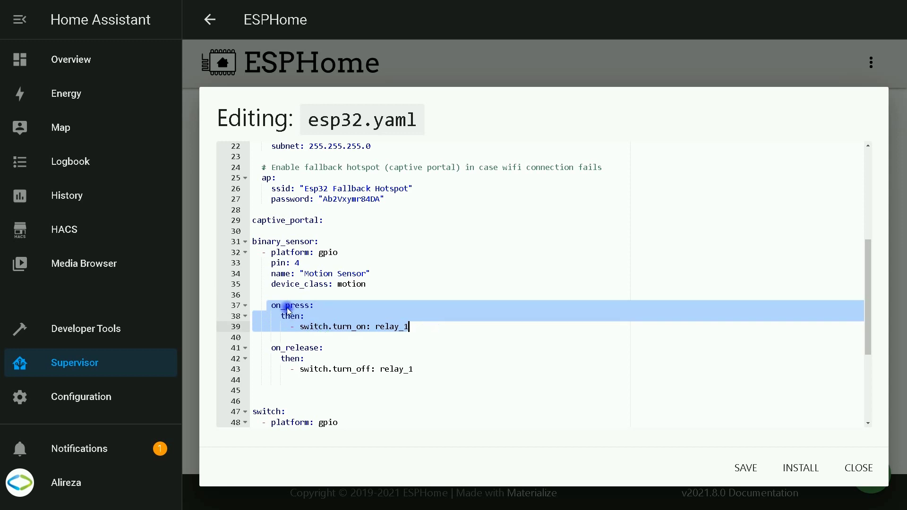
drag(272, 305, 378, 326)
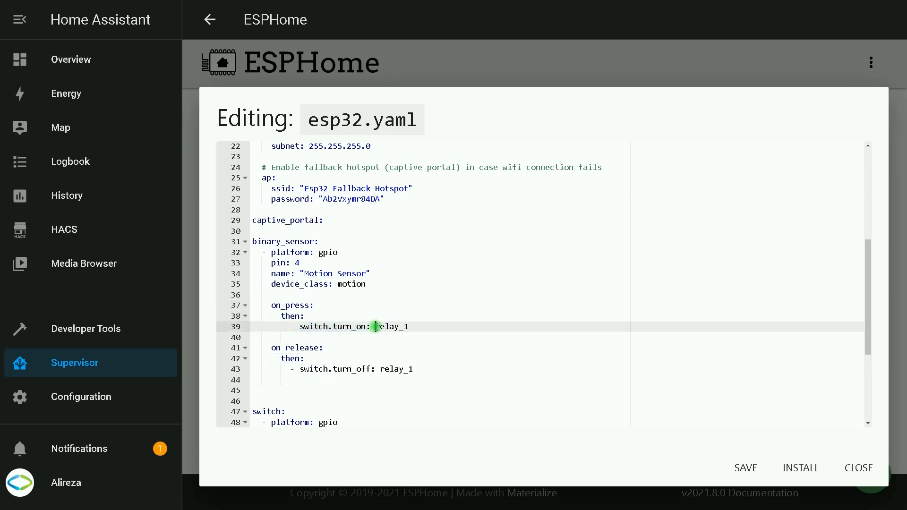
double_click(380, 326)
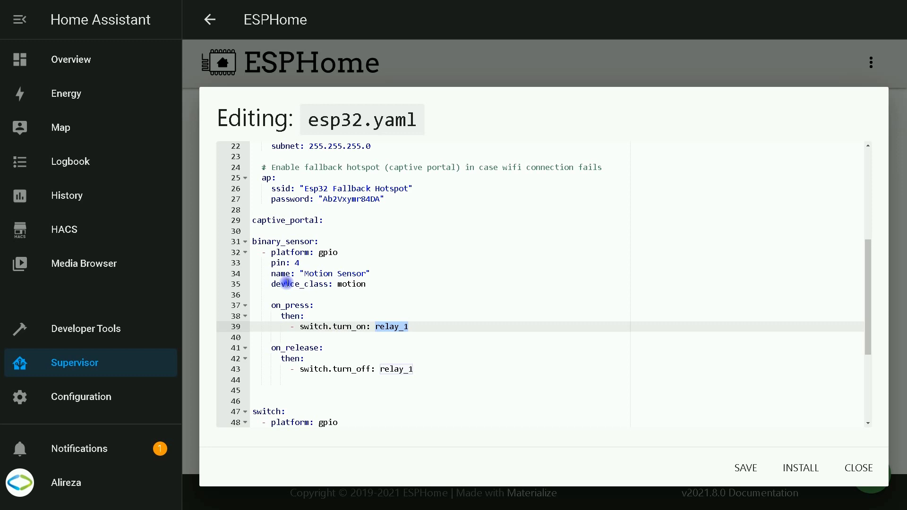
scroll(286, 284, down, 1)
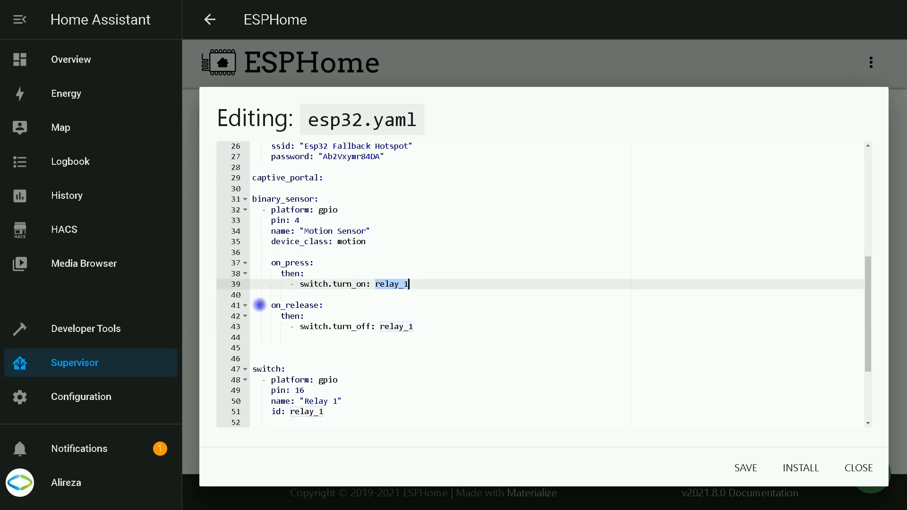
drag(257, 305, 335, 308)
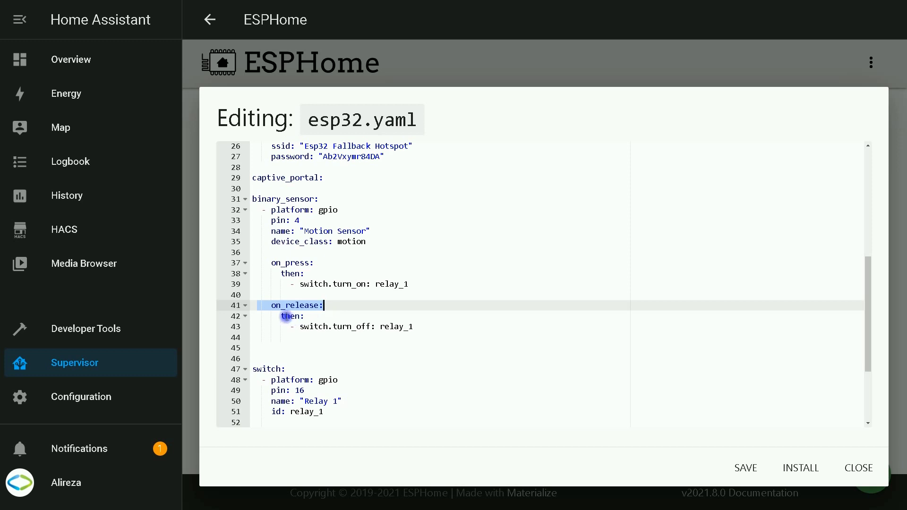
click(285, 316)
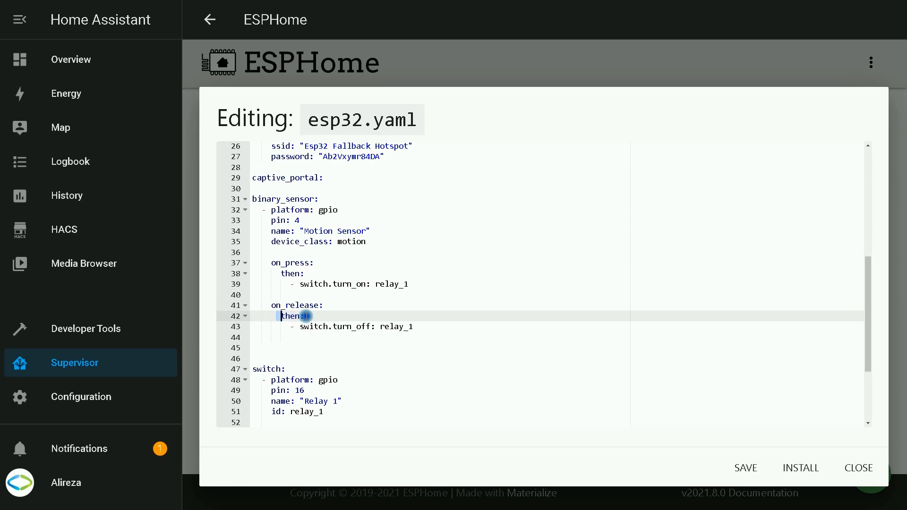
click(280, 326)
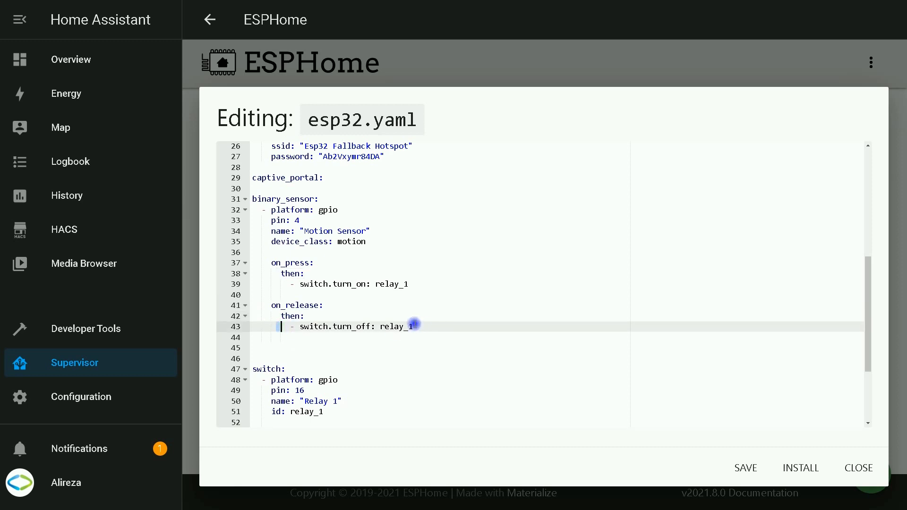
drag(380, 326, 417, 326)
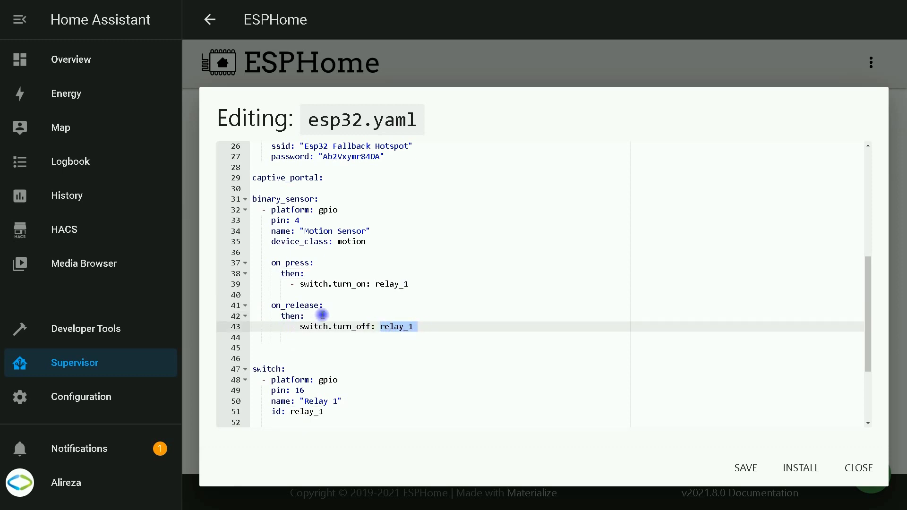
drag(286, 326, 371, 328)
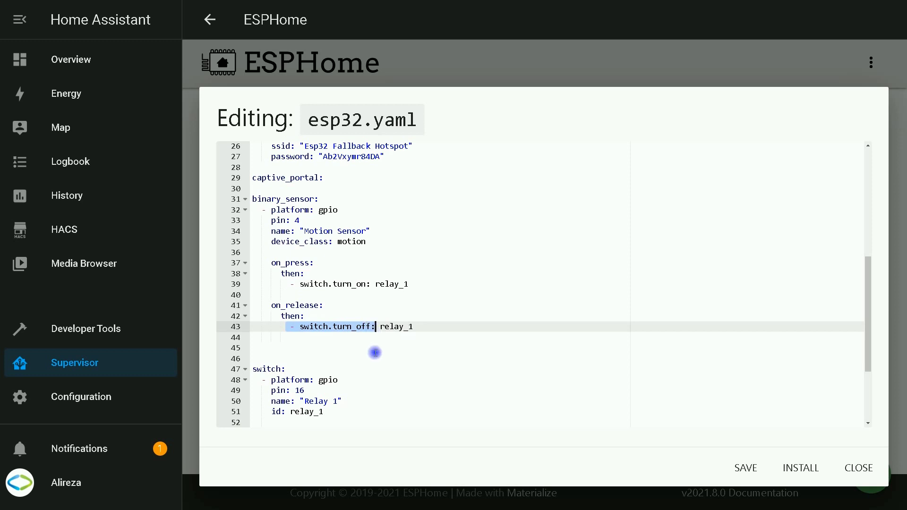
click(373, 358)
drag(267, 262, 434, 333)
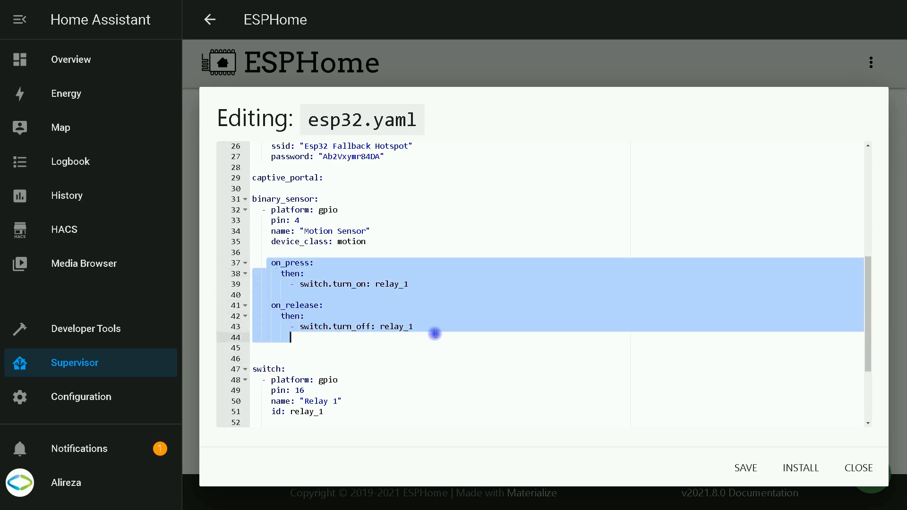
Step: Save esp32.yaml, install it wirelessly onto the esp32, then stop the install log
click(802, 458)
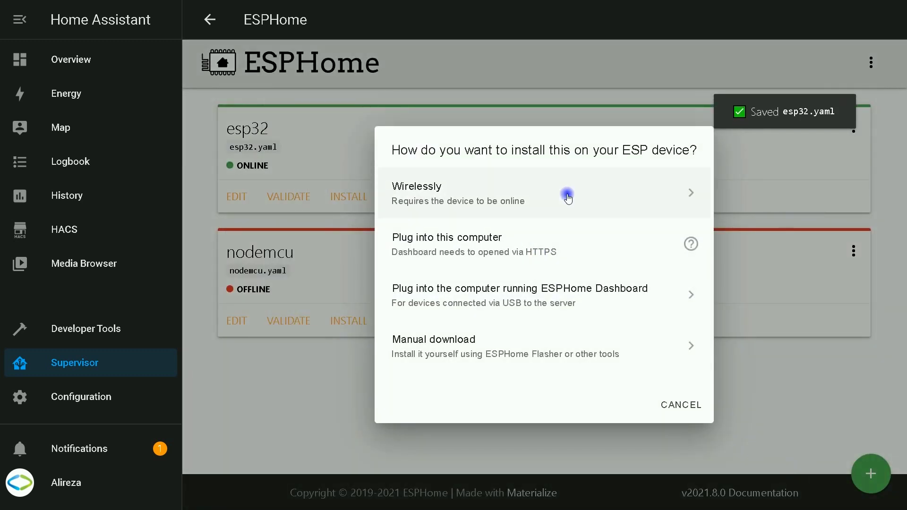
click(425, 201)
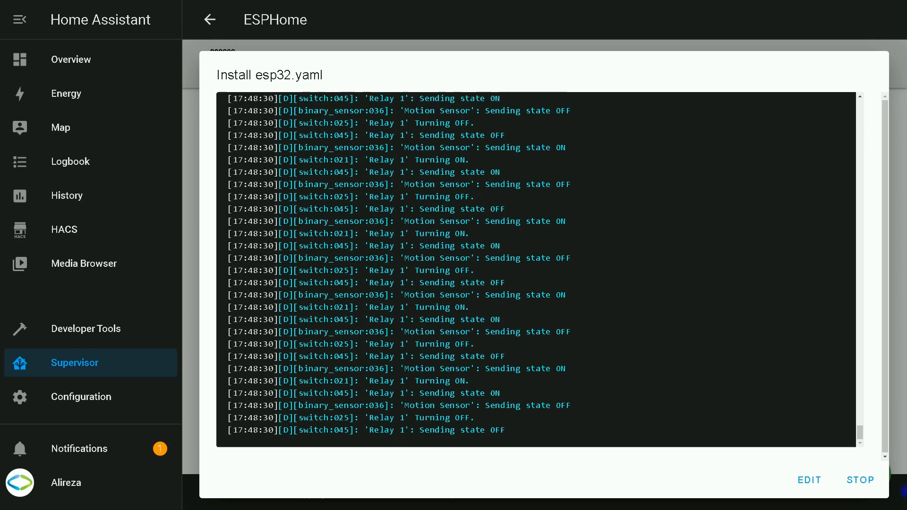
click(861, 481)
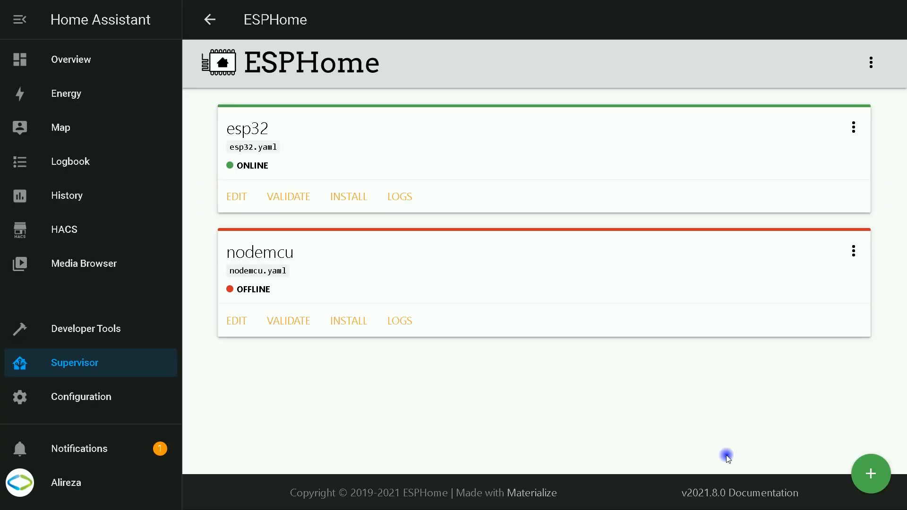
Step: Delete the esp32 entry from the ESPHome integration, then start adding a new integration
click(84, 401)
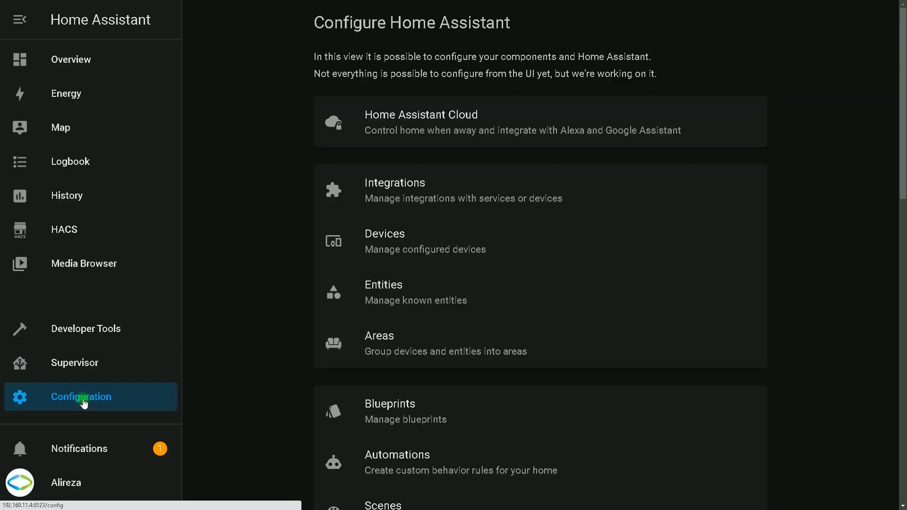
click(410, 199)
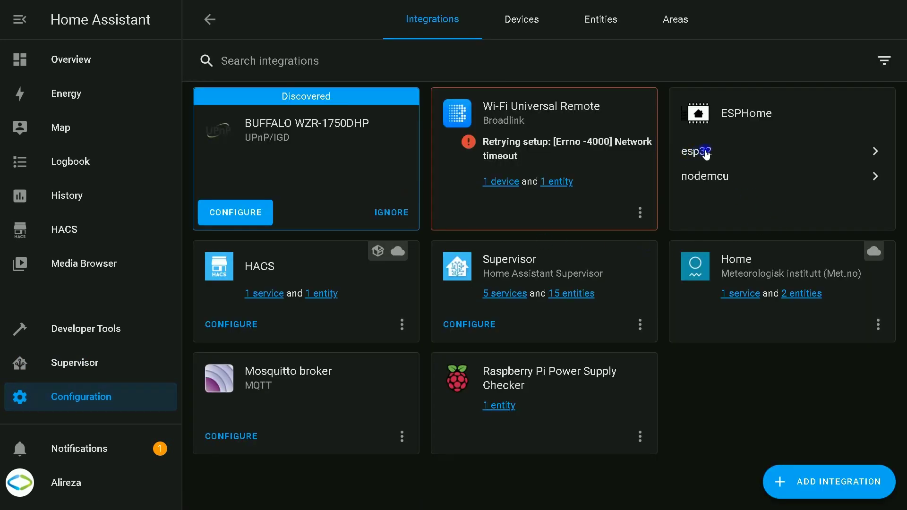
click(698, 152)
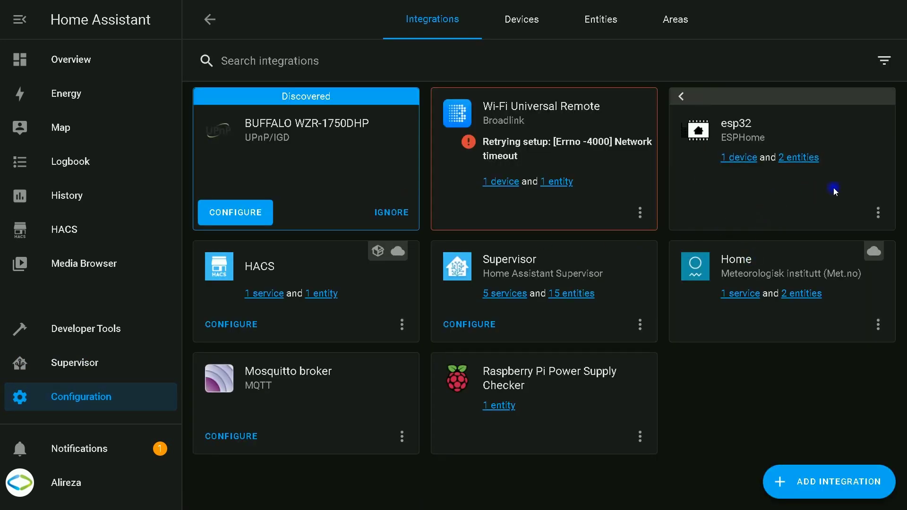
click(877, 212)
click(788, 422)
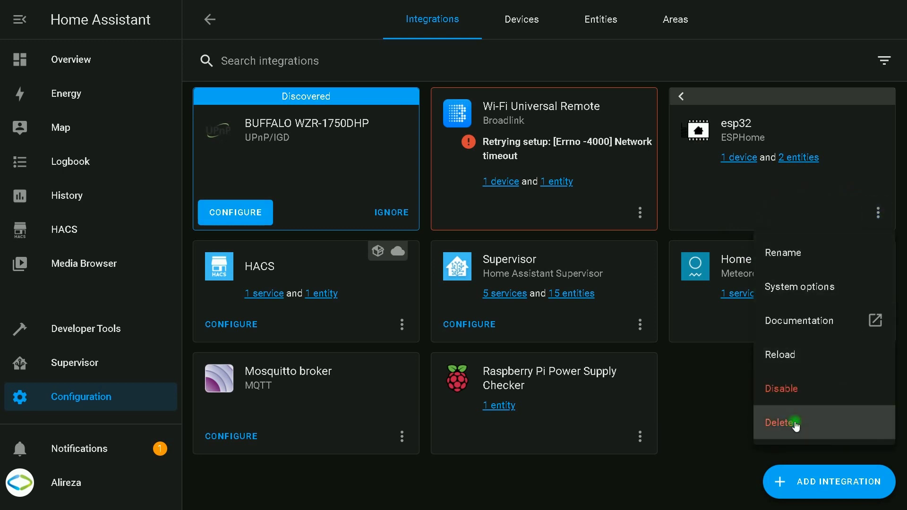
click(567, 308)
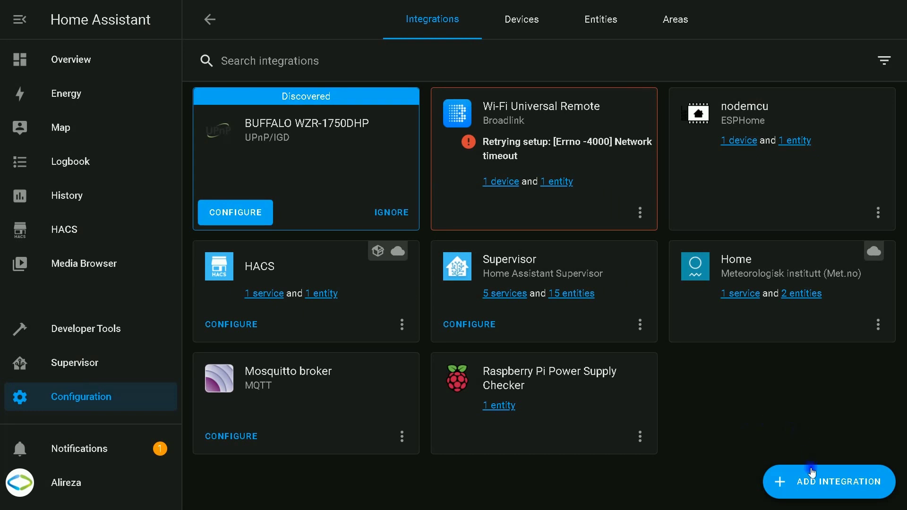
click(817, 481)
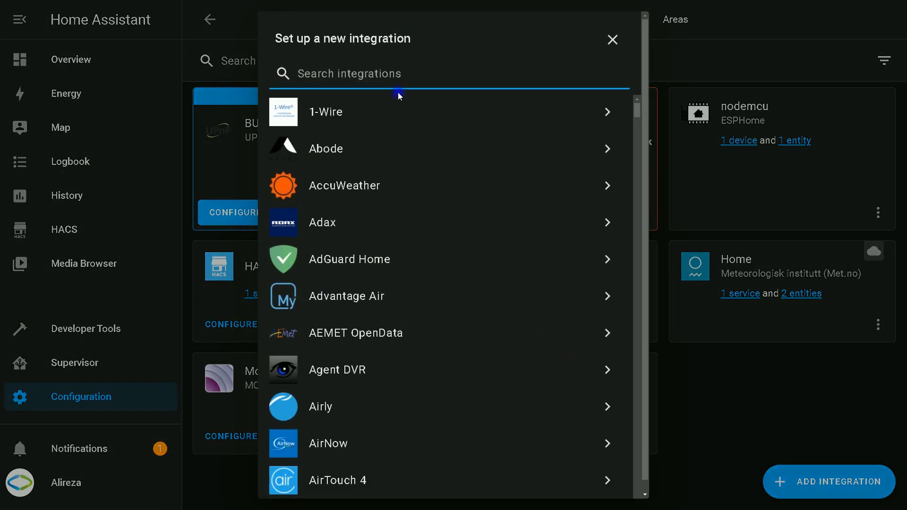
Step: Add ESPHome with host 192.168.11.8 and port 6053, finish, and open the esp32 entry
text(esp)
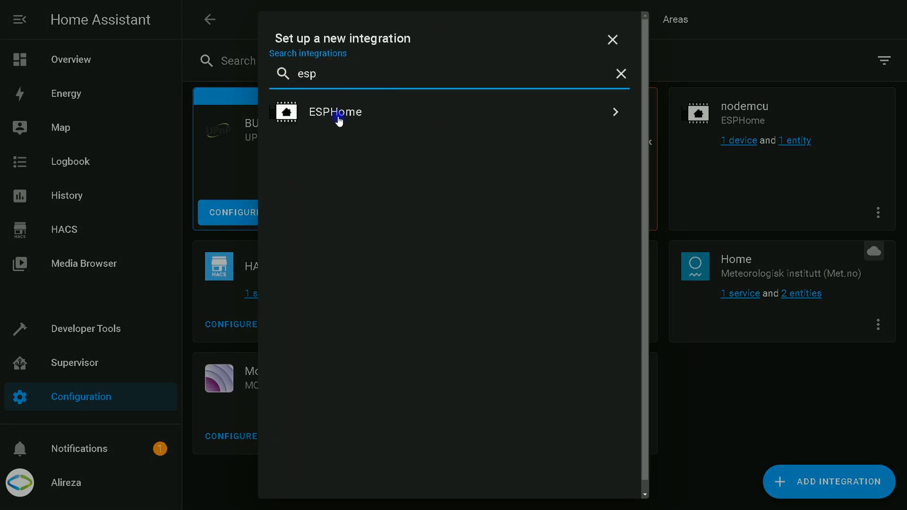
click(339, 121)
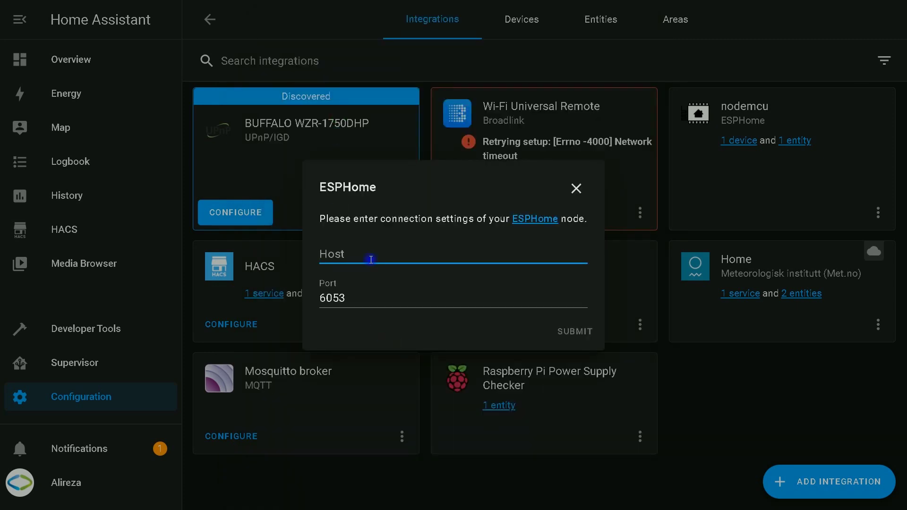
text(192.168.11.8)
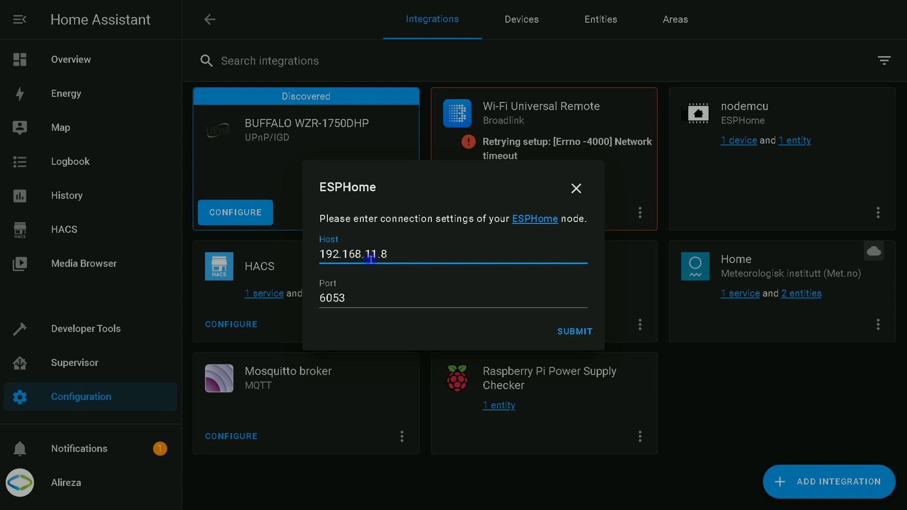
click(585, 333)
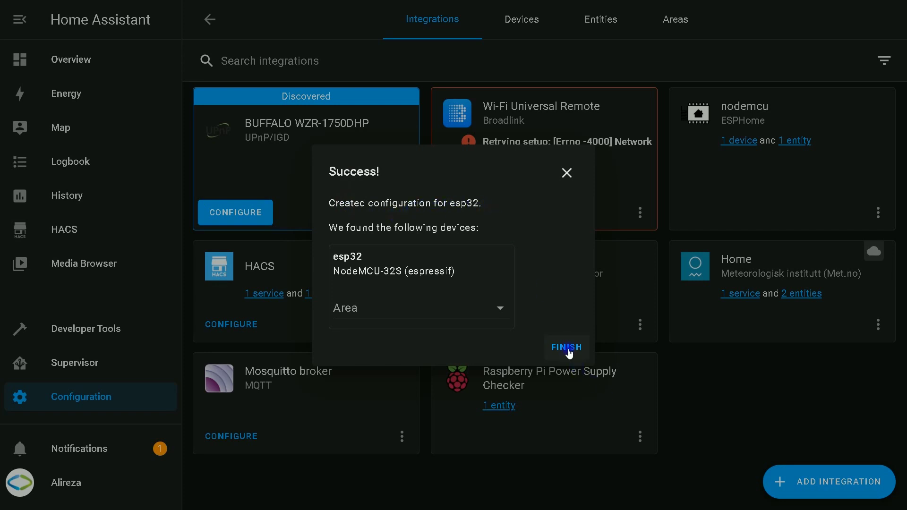
click(568, 351)
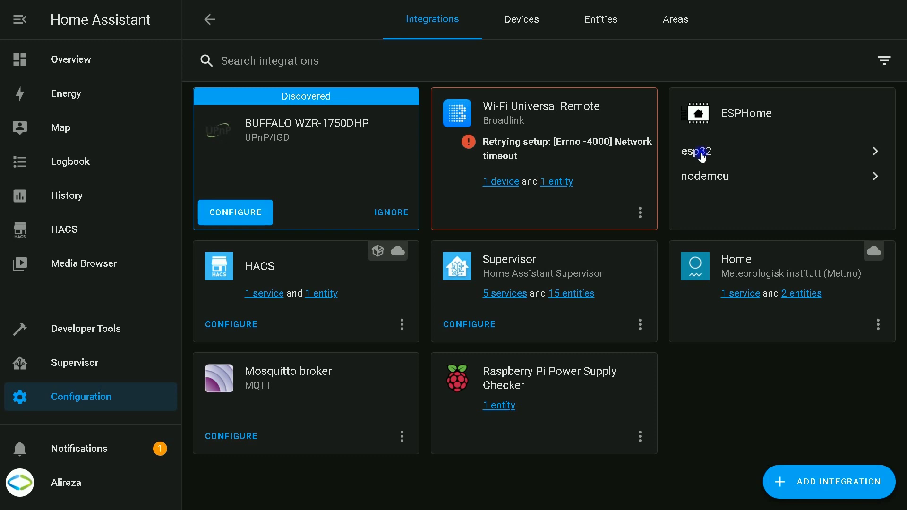
click(702, 152)
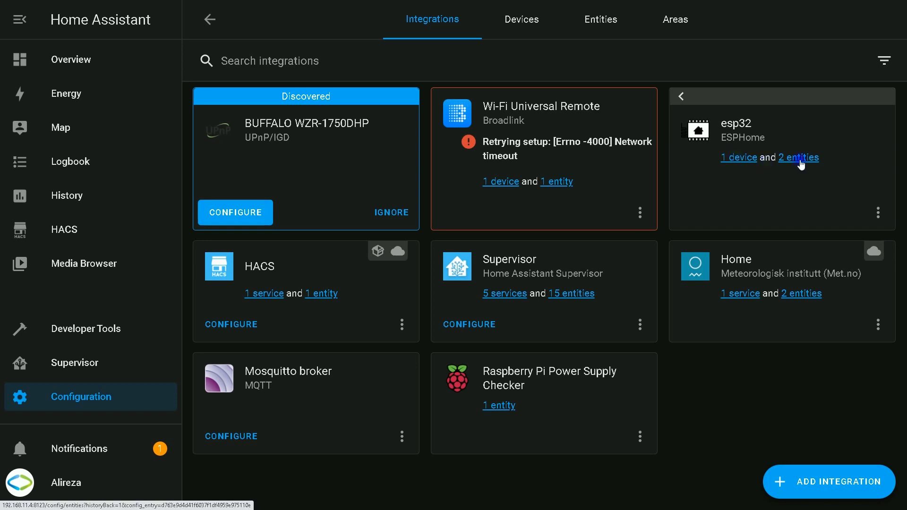
Step: Open the esp32 device page and toggle Relay 1 on and off repeatedly to drive the breadboard LED
click(734, 157)
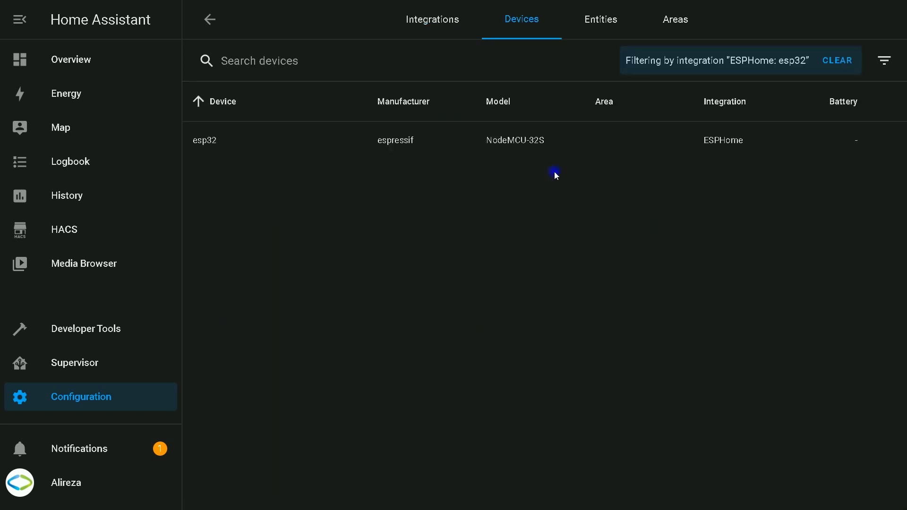
click(251, 138)
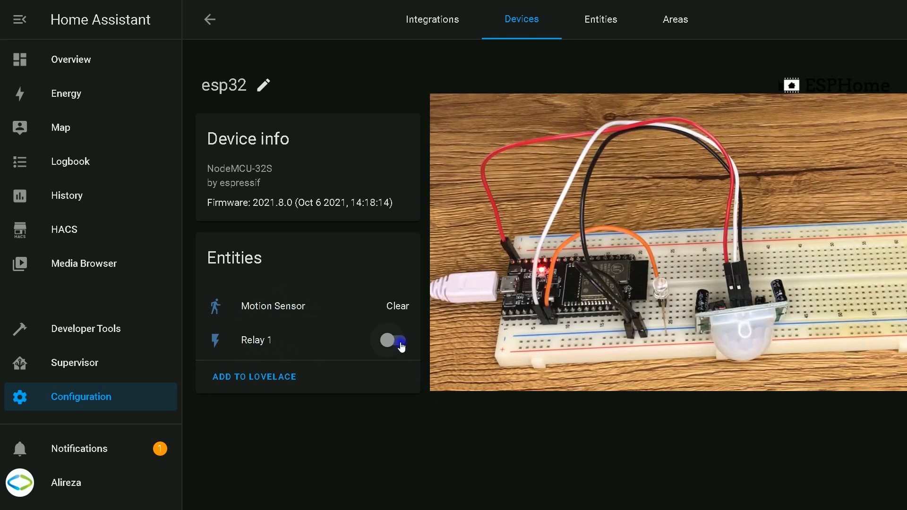
click(392, 341)
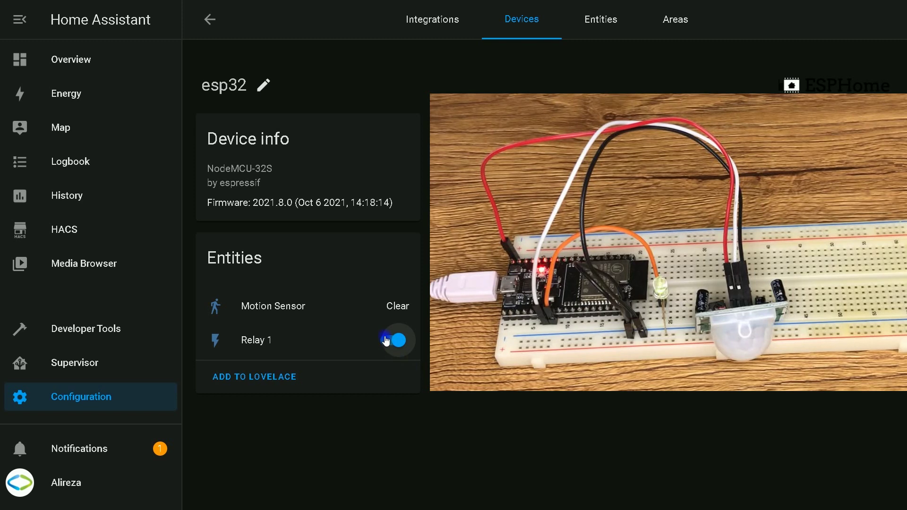
click(385, 341)
click(397, 341)
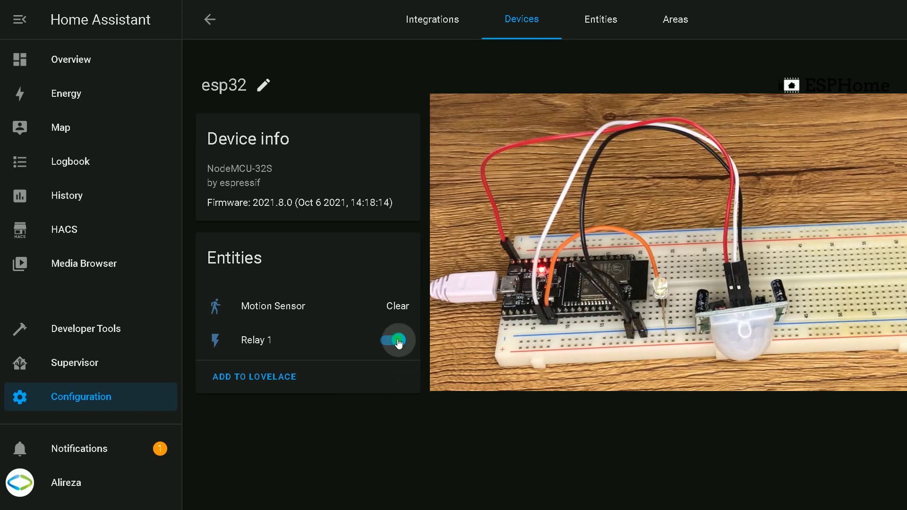
click(394, 343)
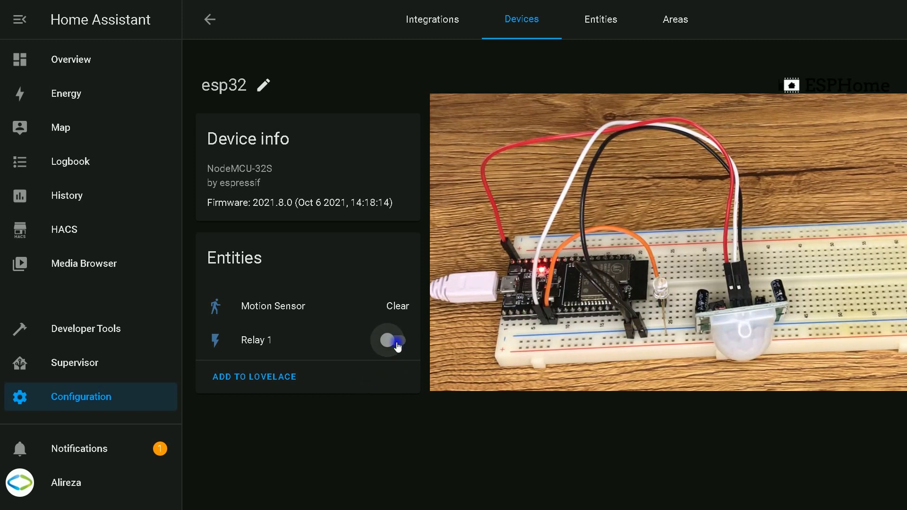
click(404, 344)
click(396, 341)
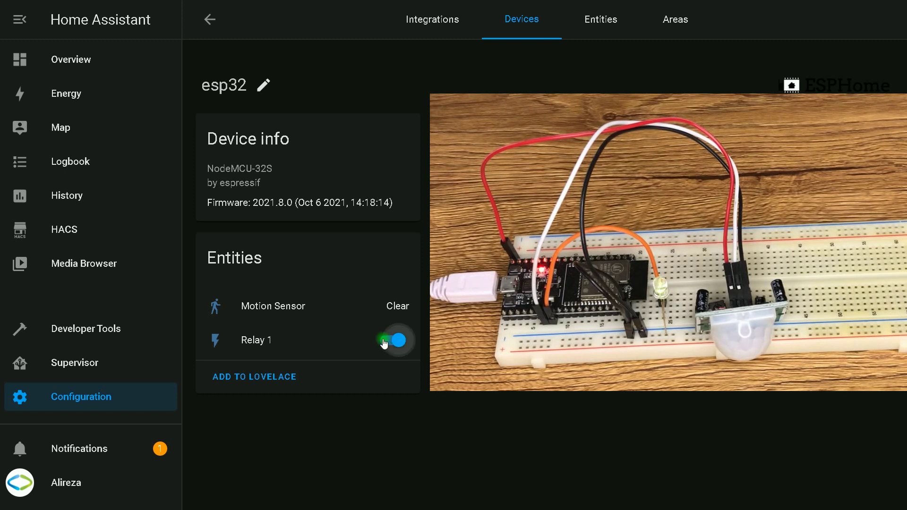